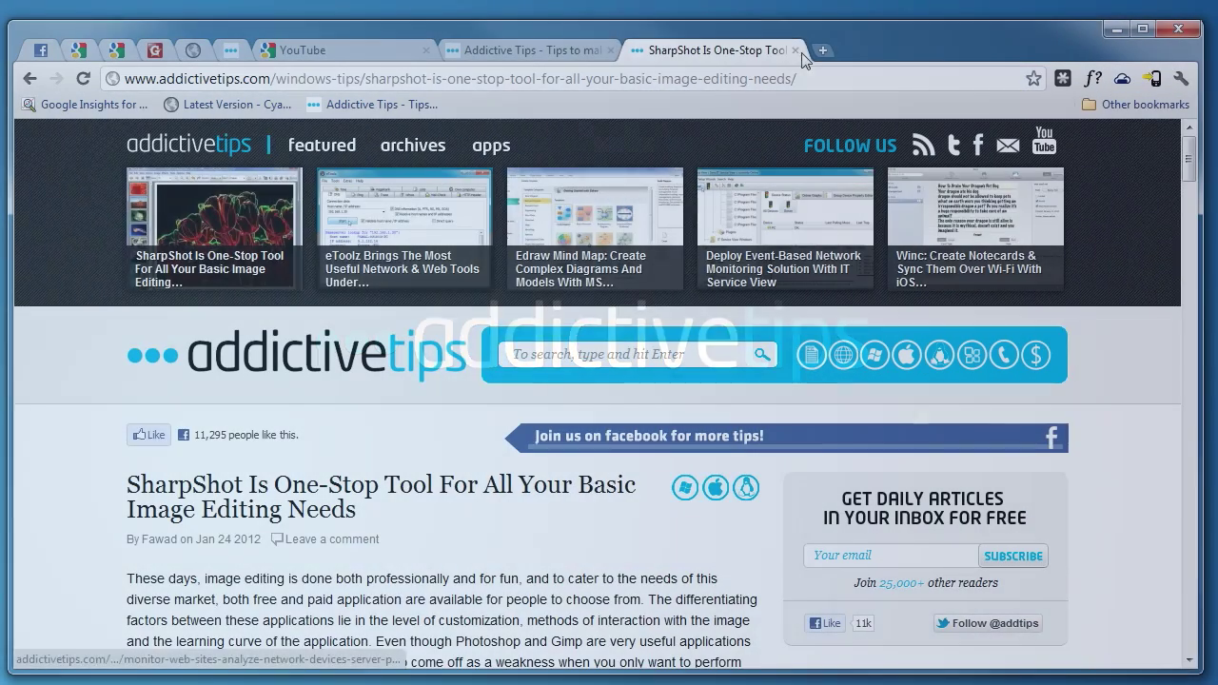
# Step: Close the extra Chrome tabs and scroll down through the UndoClose article
pyautogui.hotkey('ctrl', 'w')
pyautogui.hotkey('ctrl', 'w')
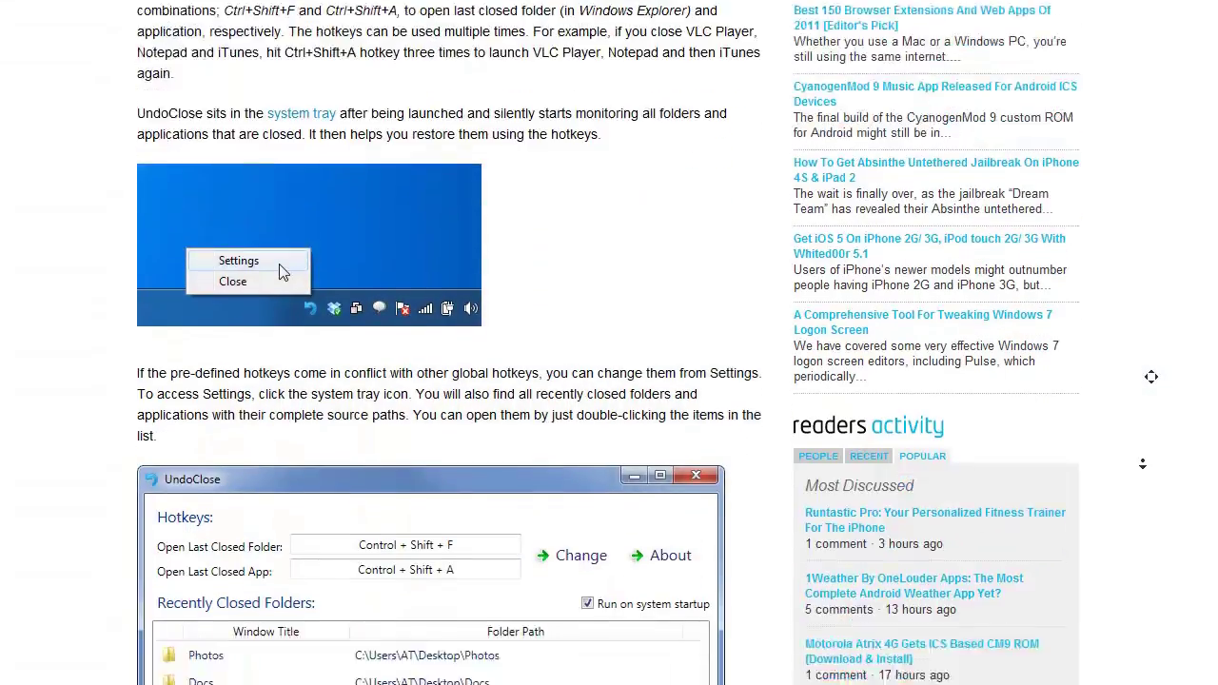
pyautogui.scroll(-5, 1143, 463)
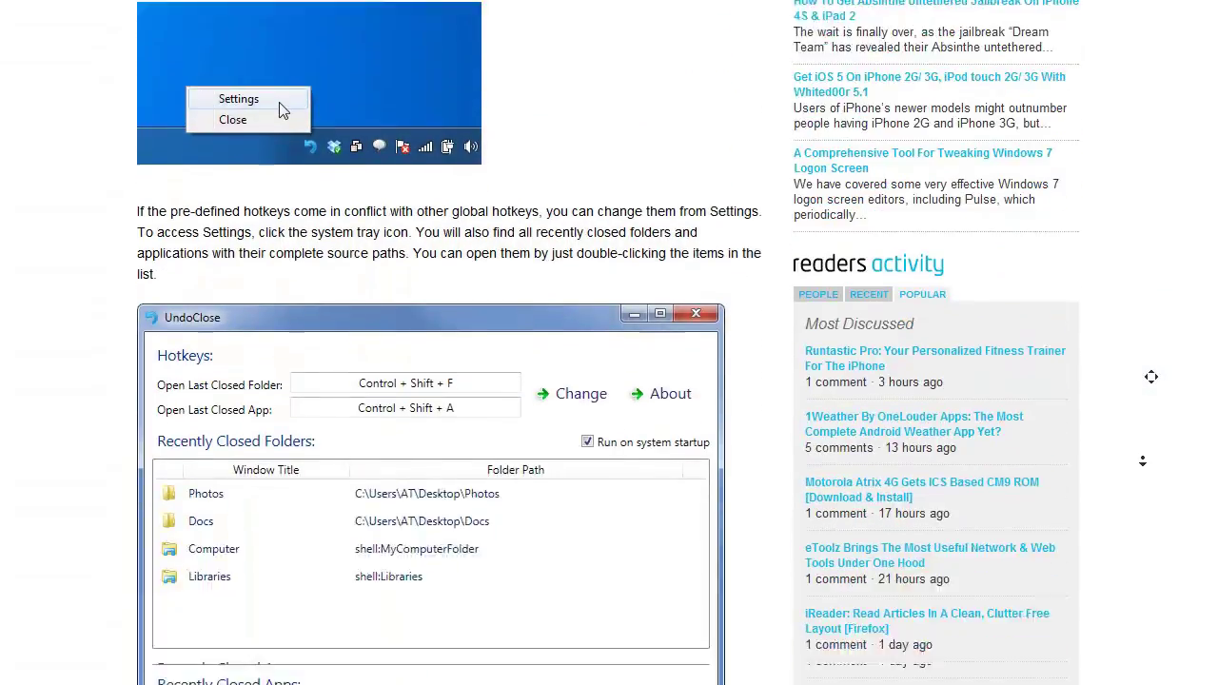
pyautogui.scroll(-6, 1146, 456)
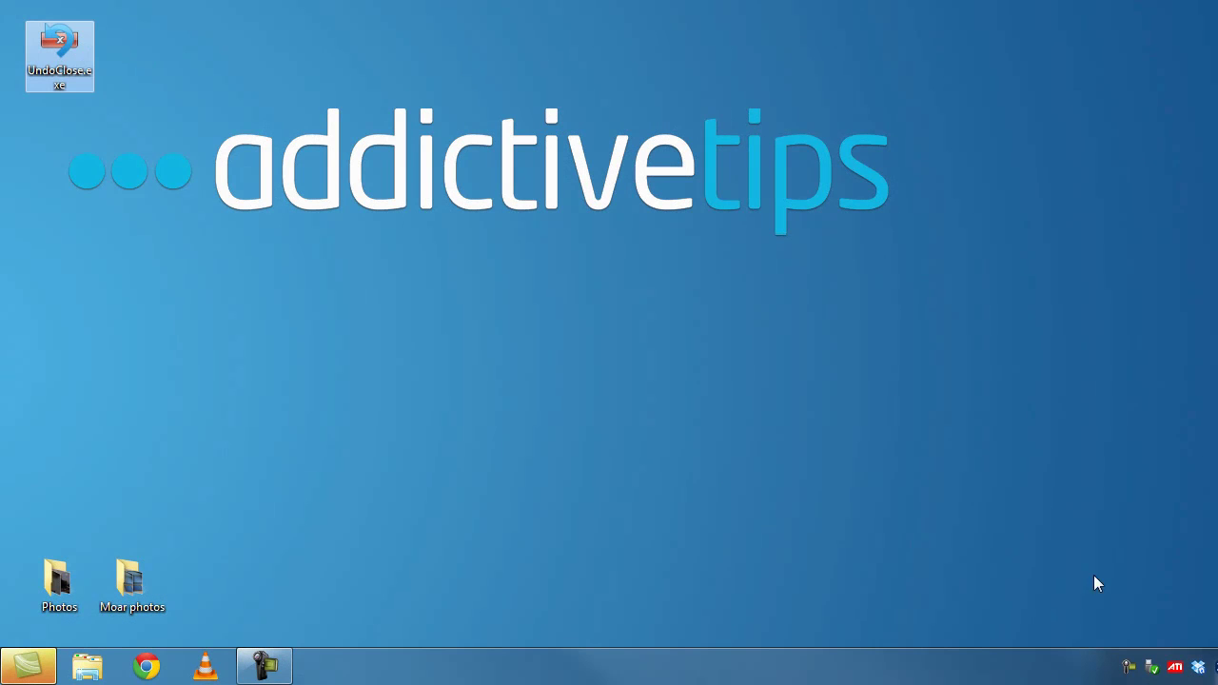
# Step: Launch UndoClose and open its Settings window from the tray icon
pyautogui.click(1106, 669)
pyautogui.rightClick(1106, 672)
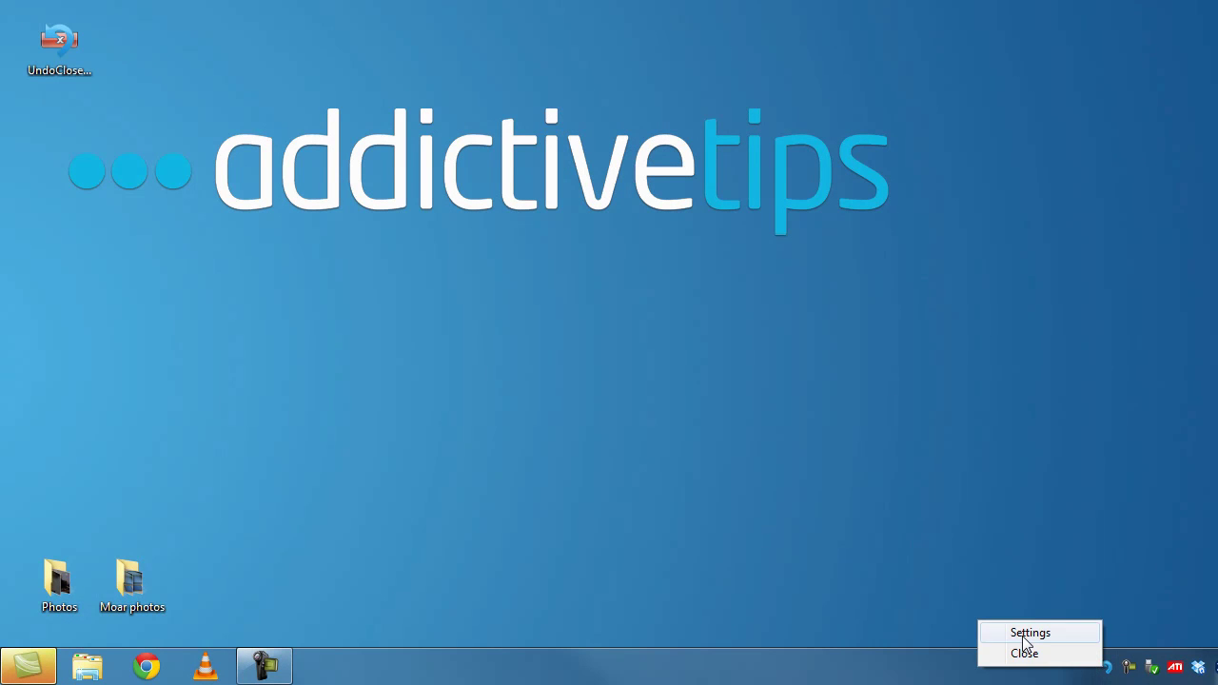
pyautogui.click(1026, 634)
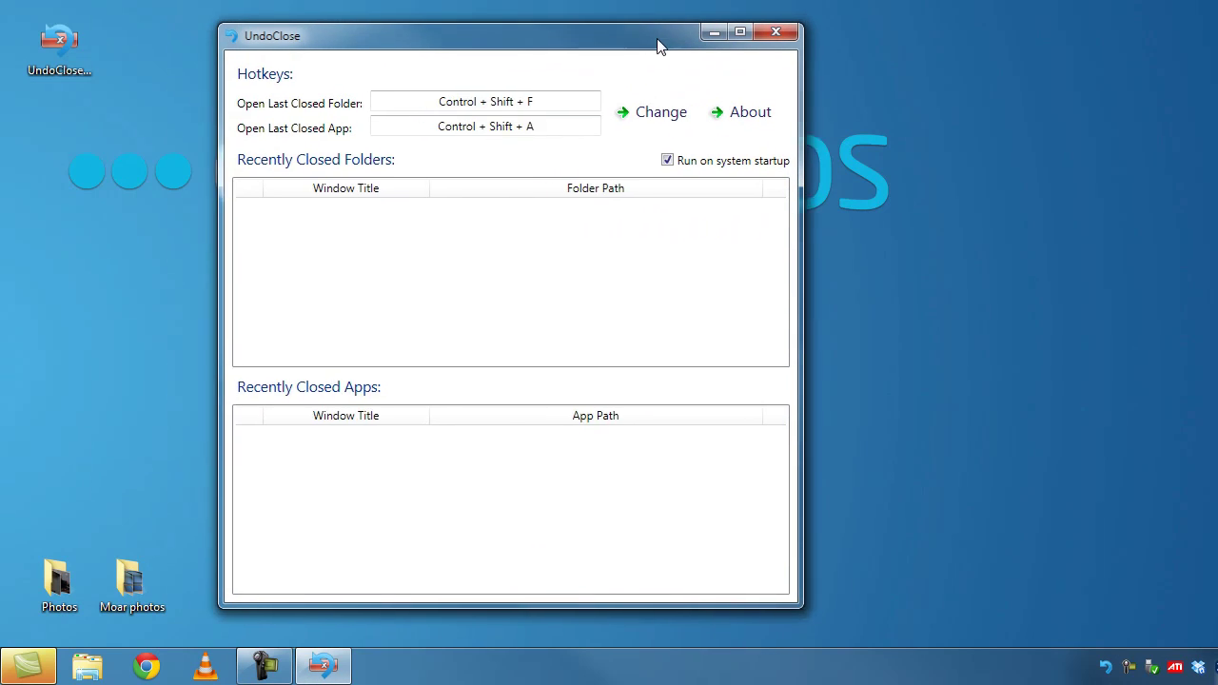
# Step: Inspect the reopen-last-folder and reopen-last-app hotkey fields, then close the settings window
pyautogui.moveTo(653, 108); pyautogui.dragTo(521, 102)
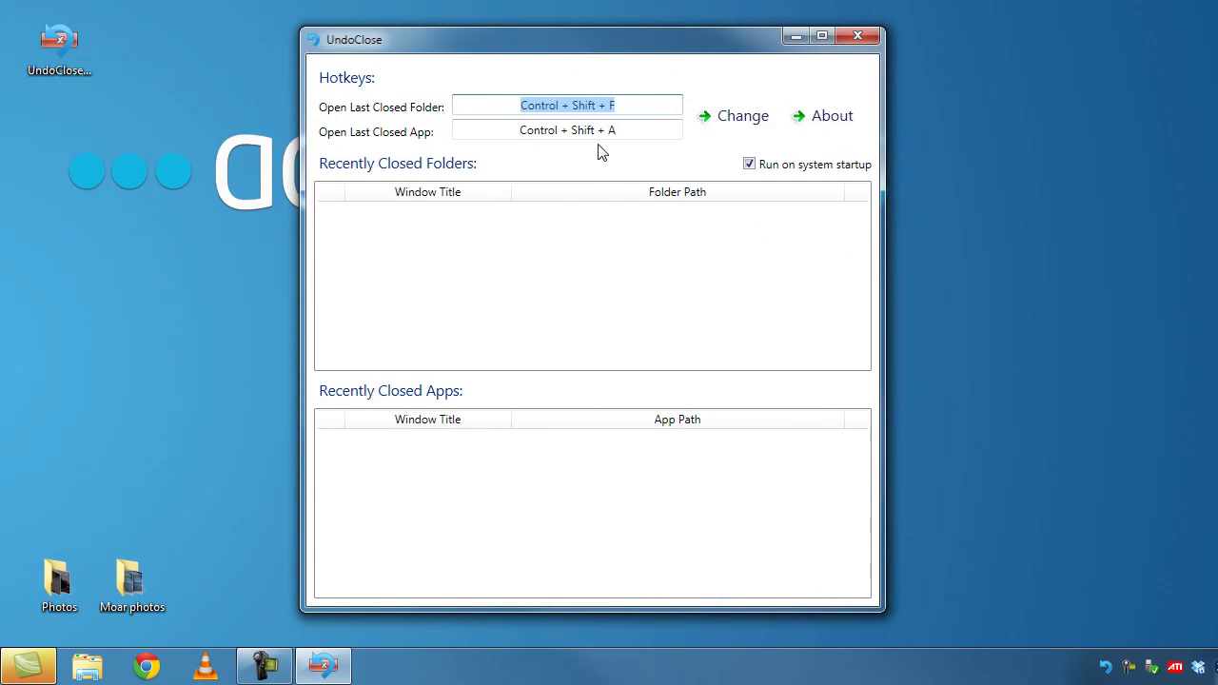
pyautogui.moveTo(641, 132); pyautogui.dragTo(509, 128)
pyautogui.click(645, 128)
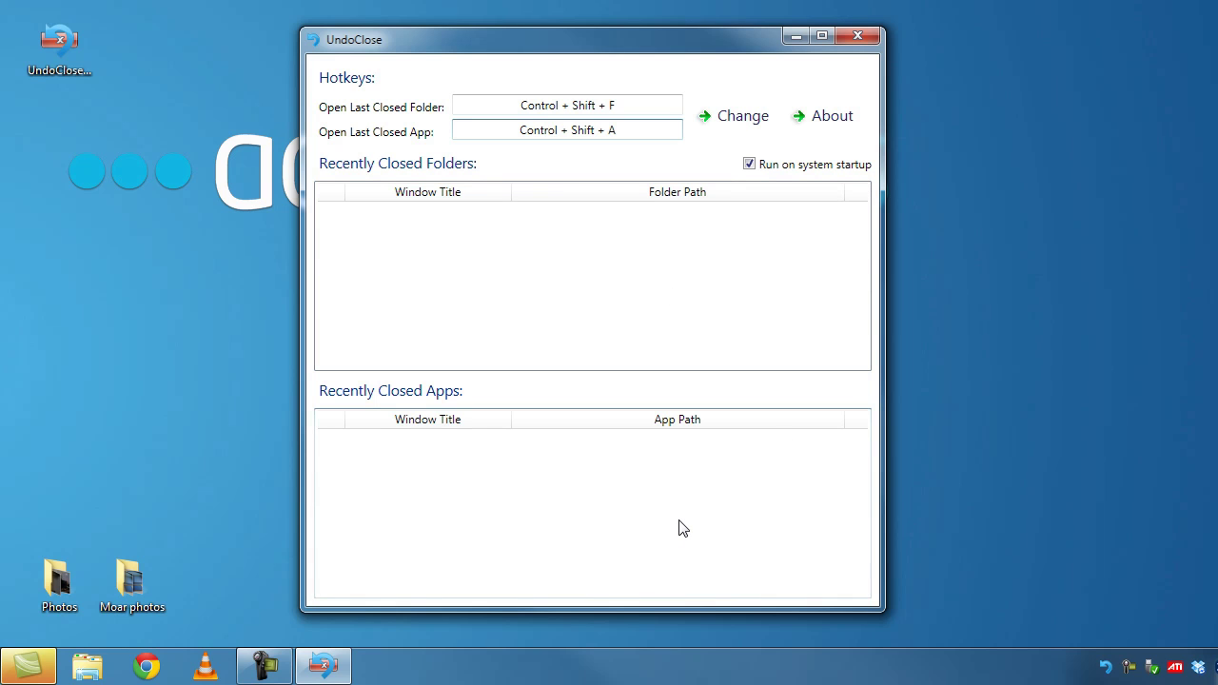
pyautogui.click(857, 36)
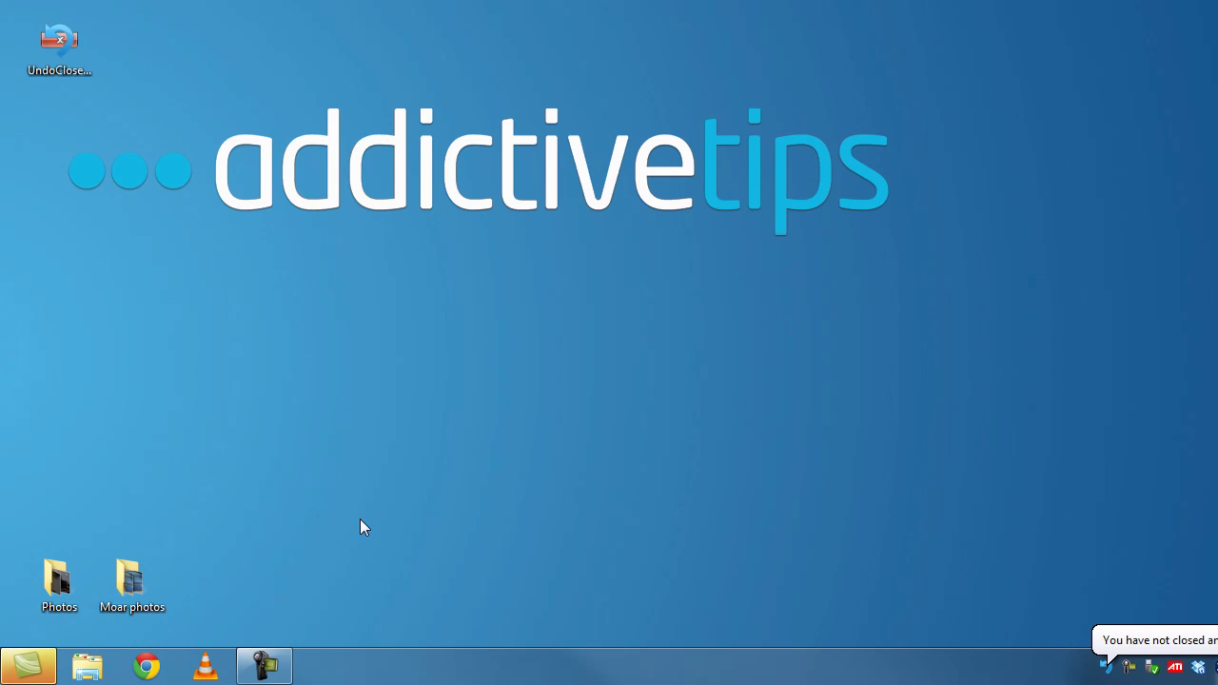
# Step: Open Libraries, Photos, Moar photos and VLC, then close VLC, Chrome and every Explorer window
pyautogui.click(87, 666)
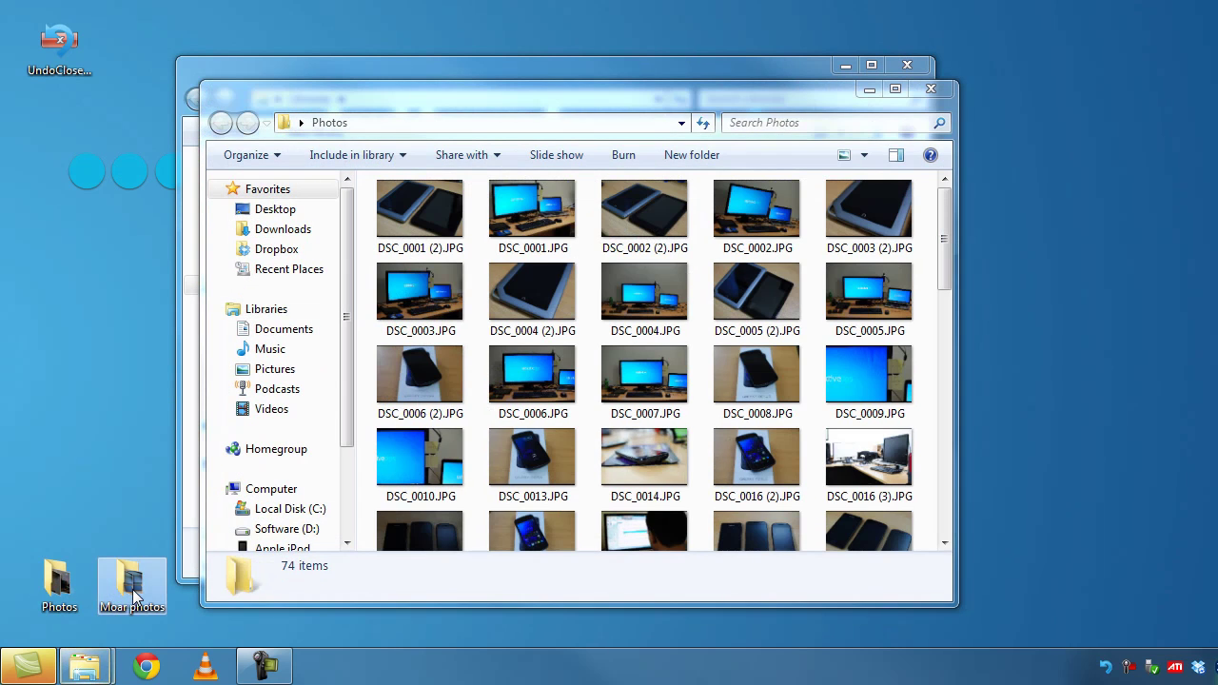
pyautogui.doubleClick(134, 592)
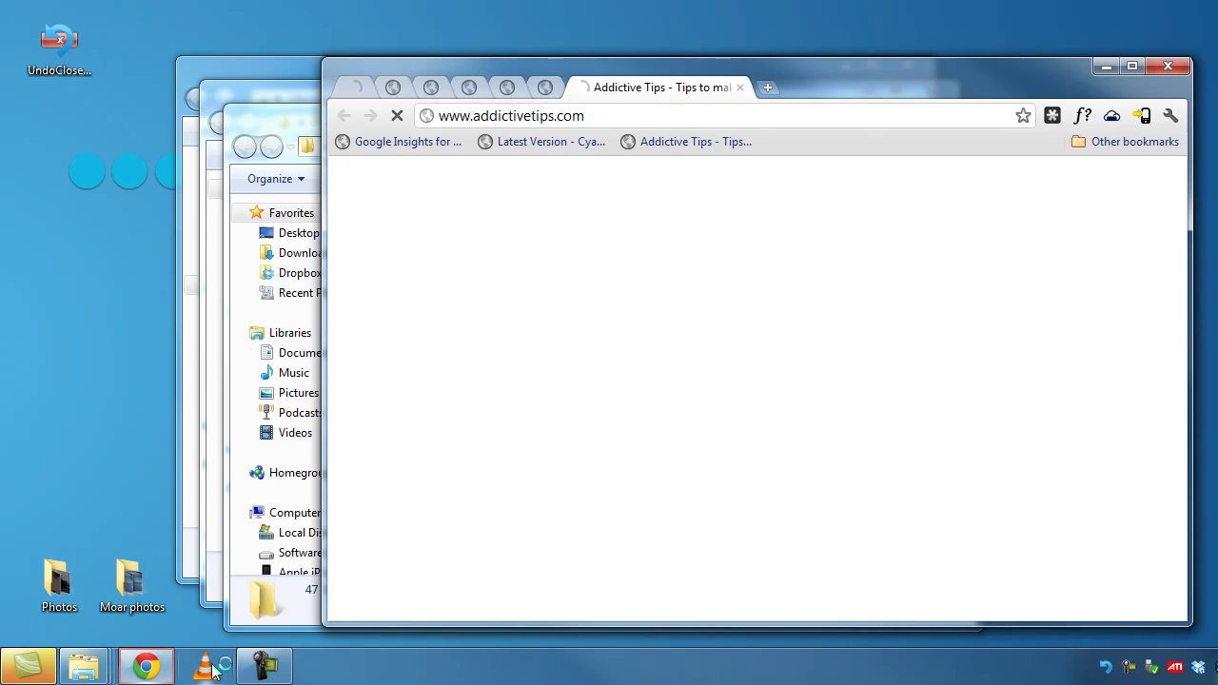
pyautogui.click(205, 668)
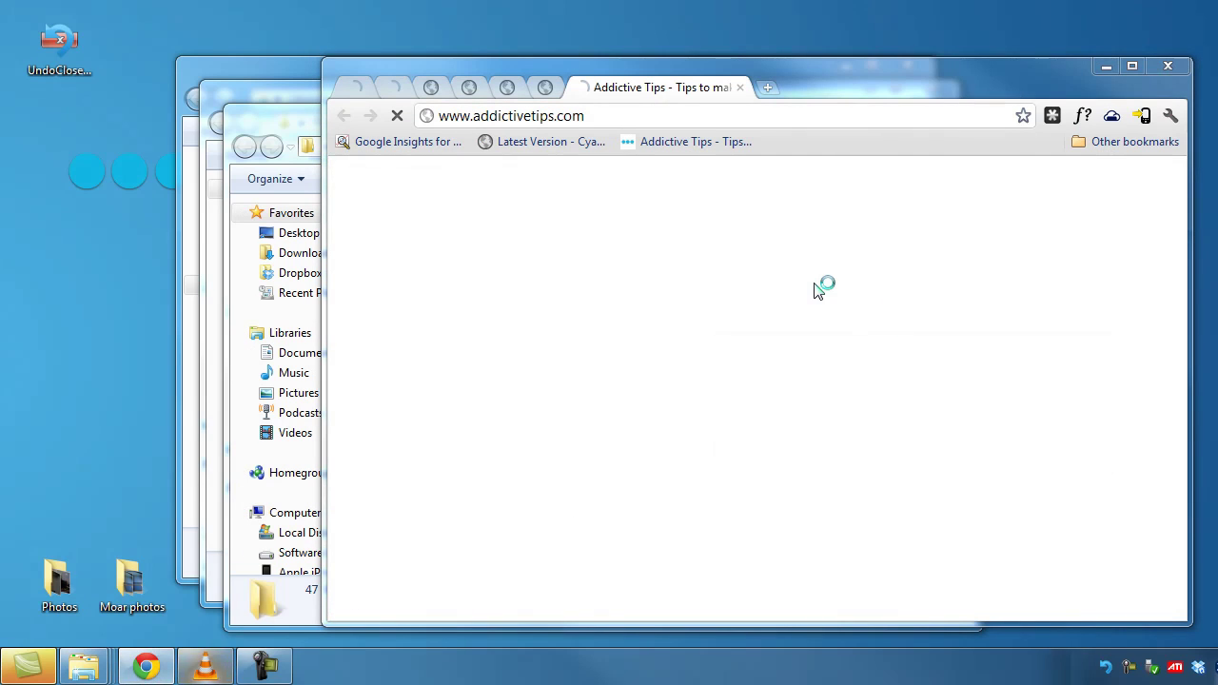
pyautogui.click(1103, 352)
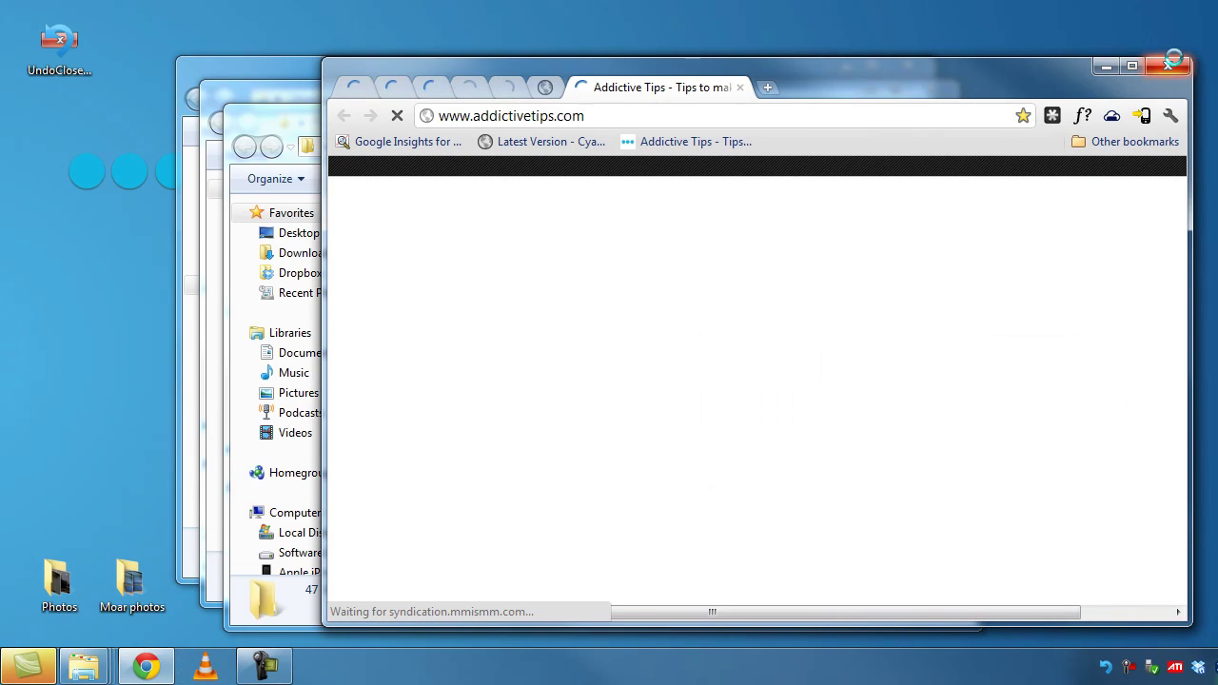
pyautogui.hotkey('alt', 'F4')
pyautogui.hotkey('alt', 'F4')
pyautogui.hotkey('alt', 'F4')
pyautogui.hotkey('alt', 'F4')
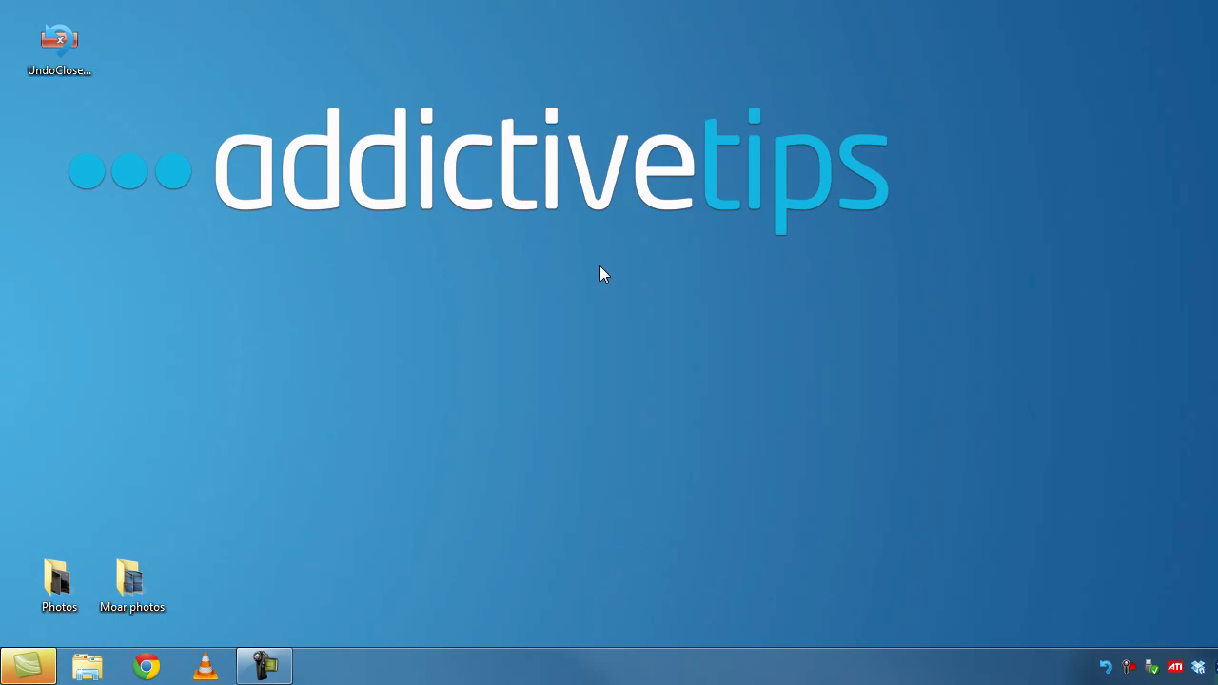
# Step: Open UndoClose's settings from the tray, check the closed history and hotkey fields, then close it
pyautogui.rightClick(1106, 665)
pyautogui.click(1065, 629)
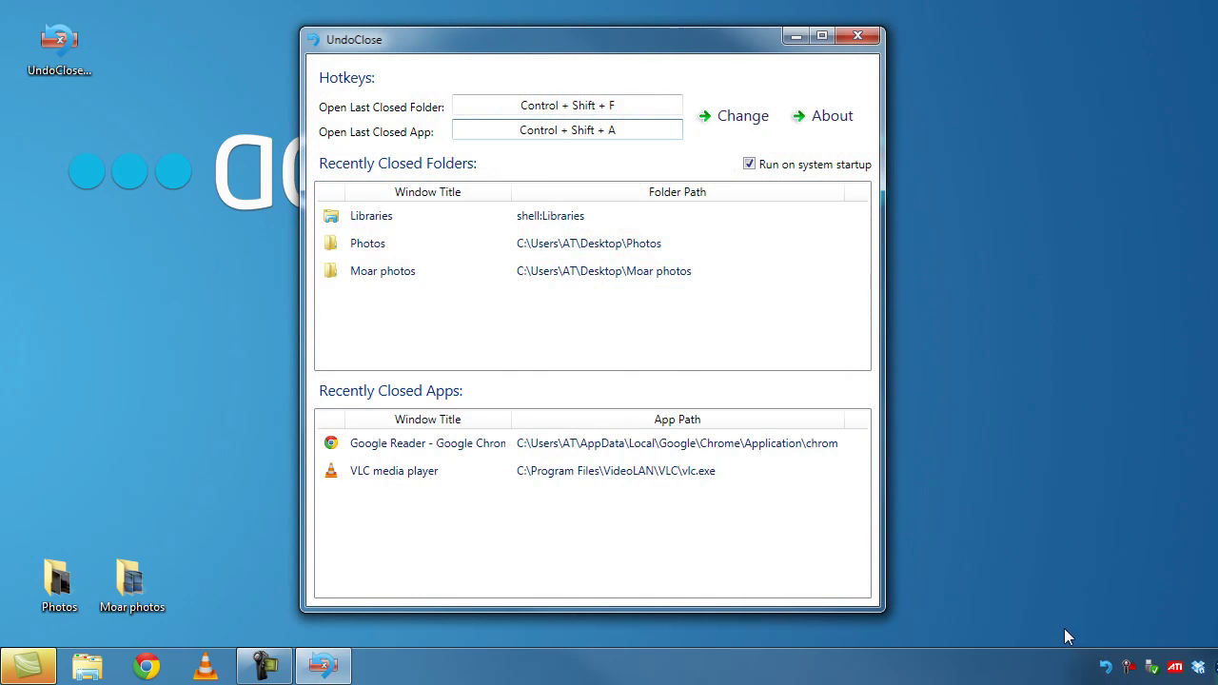
pyautogui.click(514, 99)
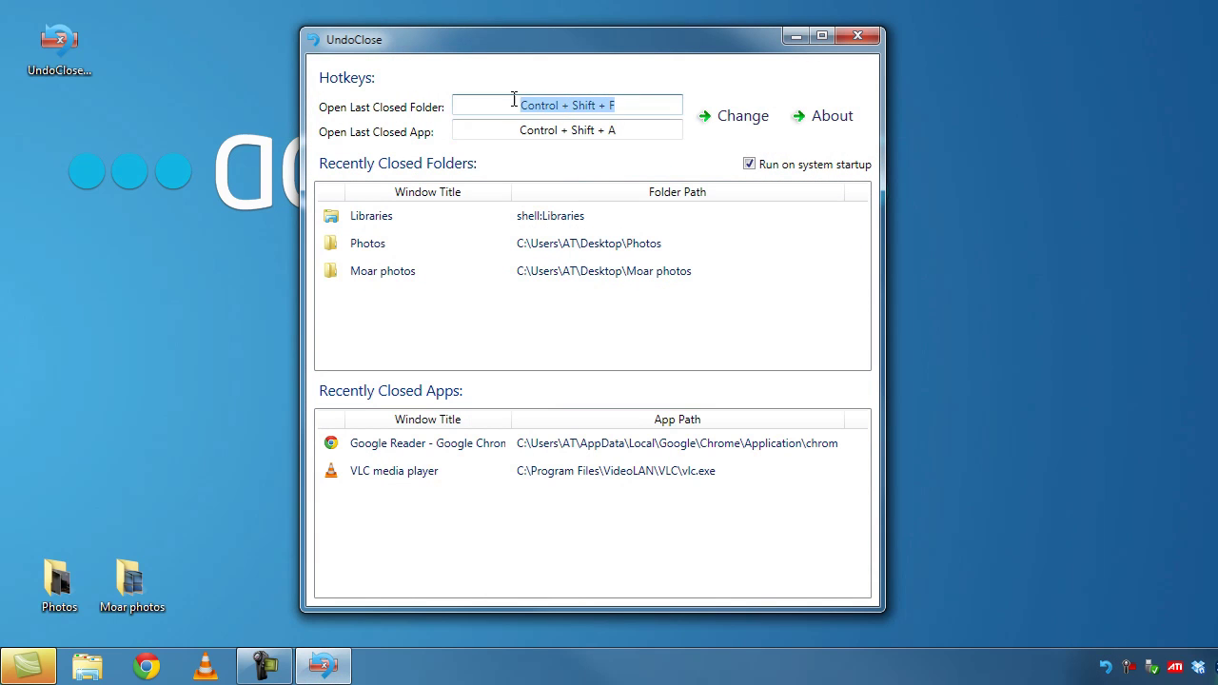
pyautogui.click(518, 129)
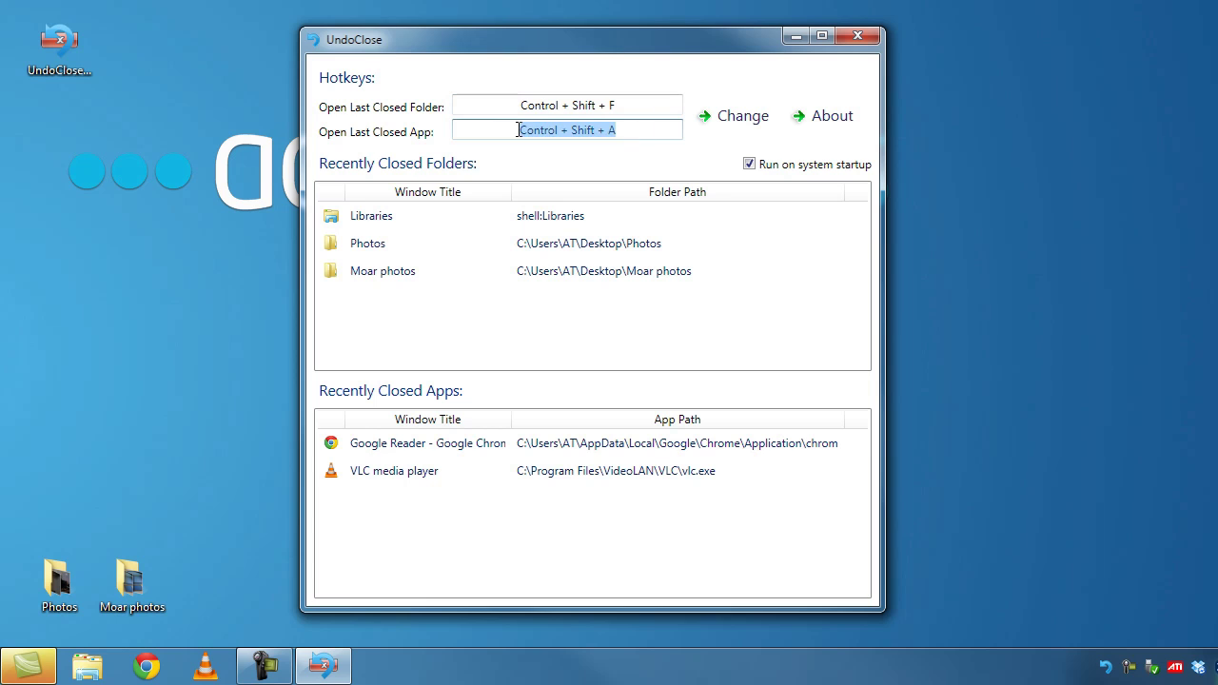
pyautogui.click(641, 104)
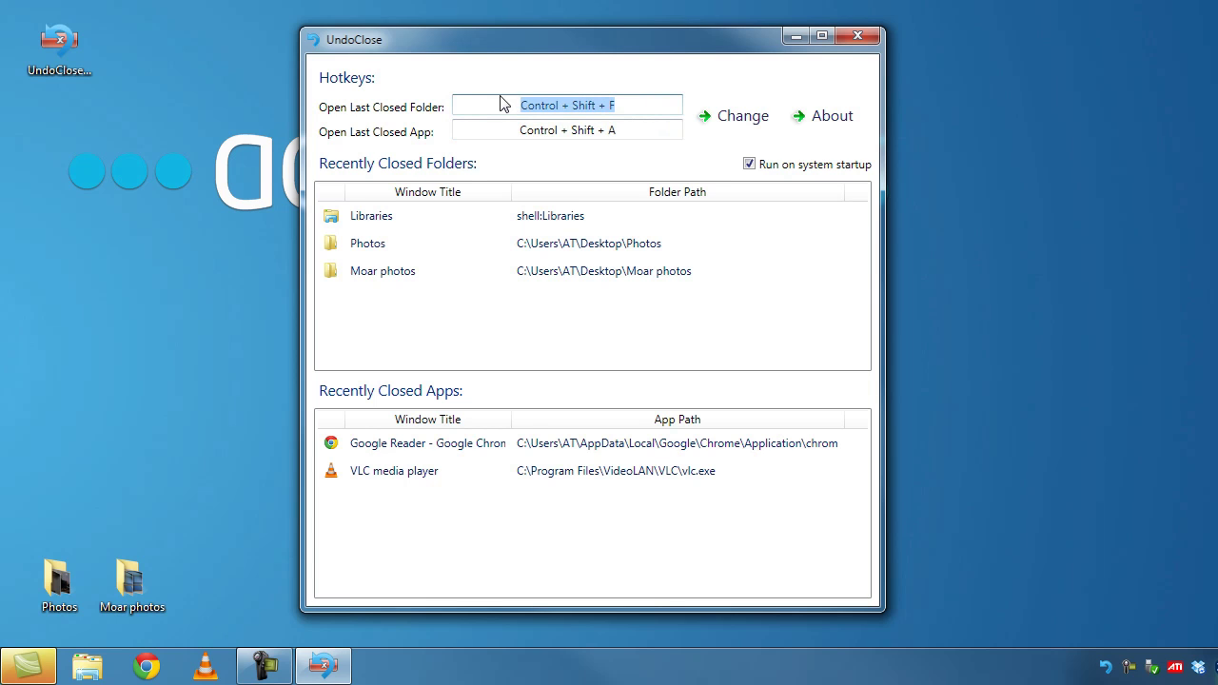
pyautogui.click(619, 129)
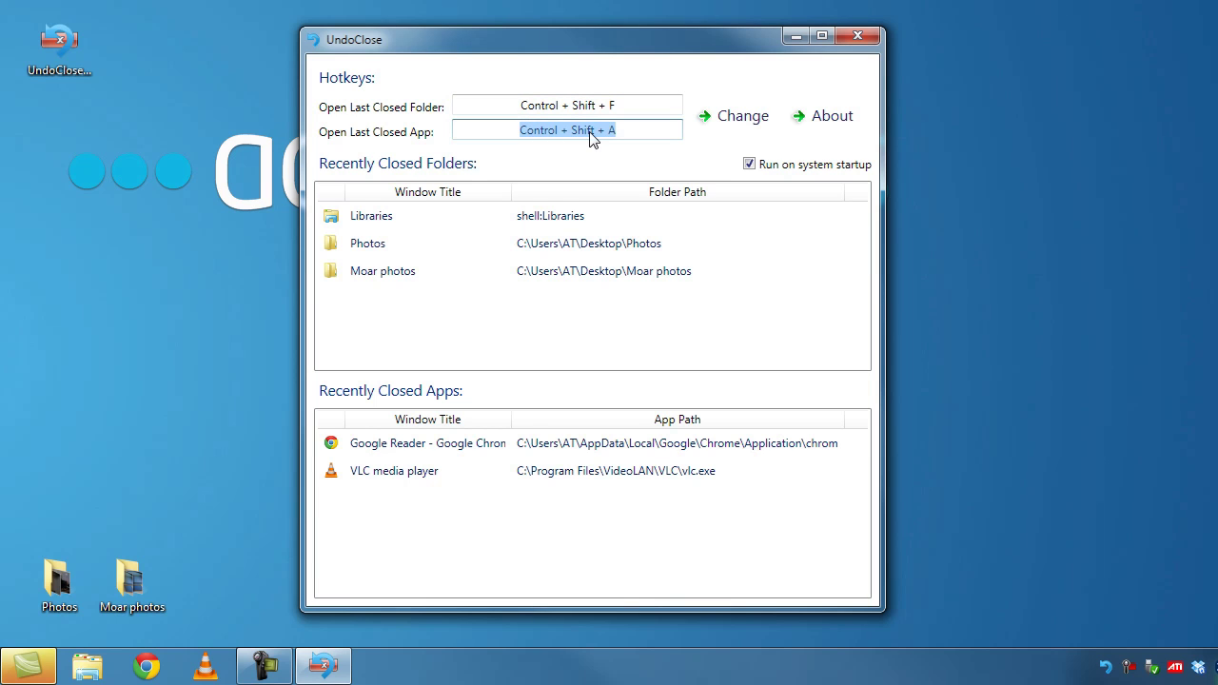
pyautogui.click(620, 106)
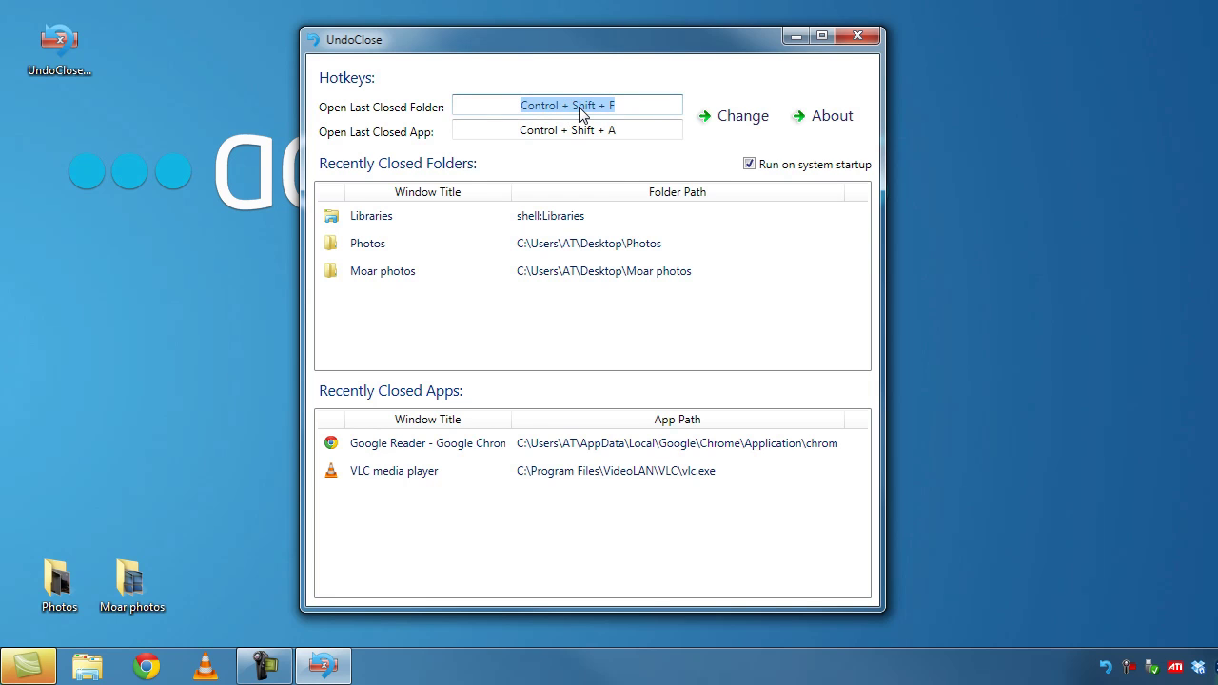
pyautogui.click(859, 36)
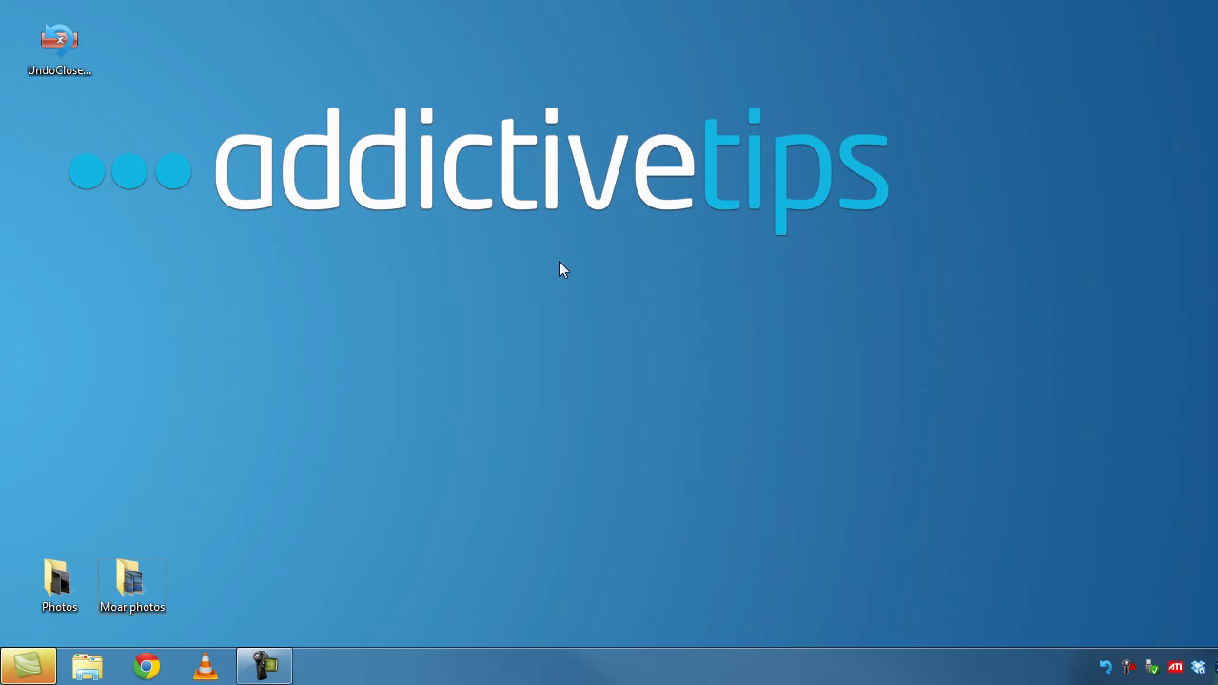
# Step: Reopen closed items with Ctrl+Shift+F, then close VLC, Chrome, Moar photos, Photos and Libraries
pyautogui.hotkey('ctrl', 'shift', 'f')
pyautogui.hotkey('ctrl', 'shift', 'f')
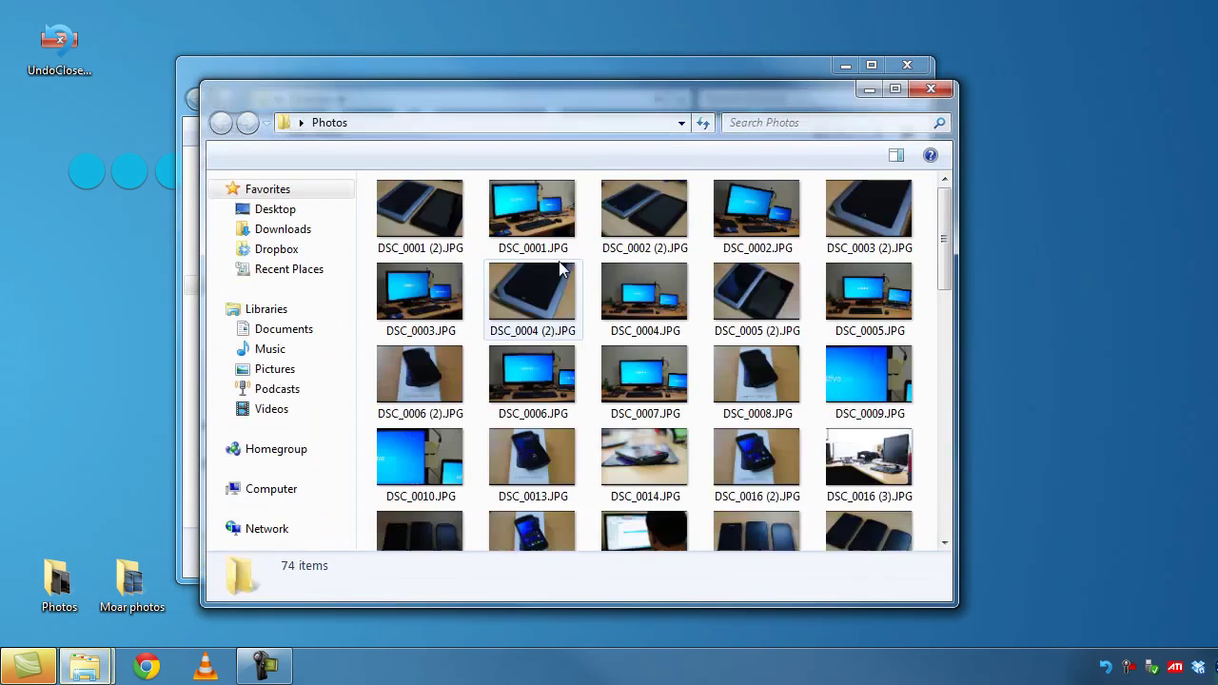
pyautogui.hotkey('ctrl', 'shift', 'f')
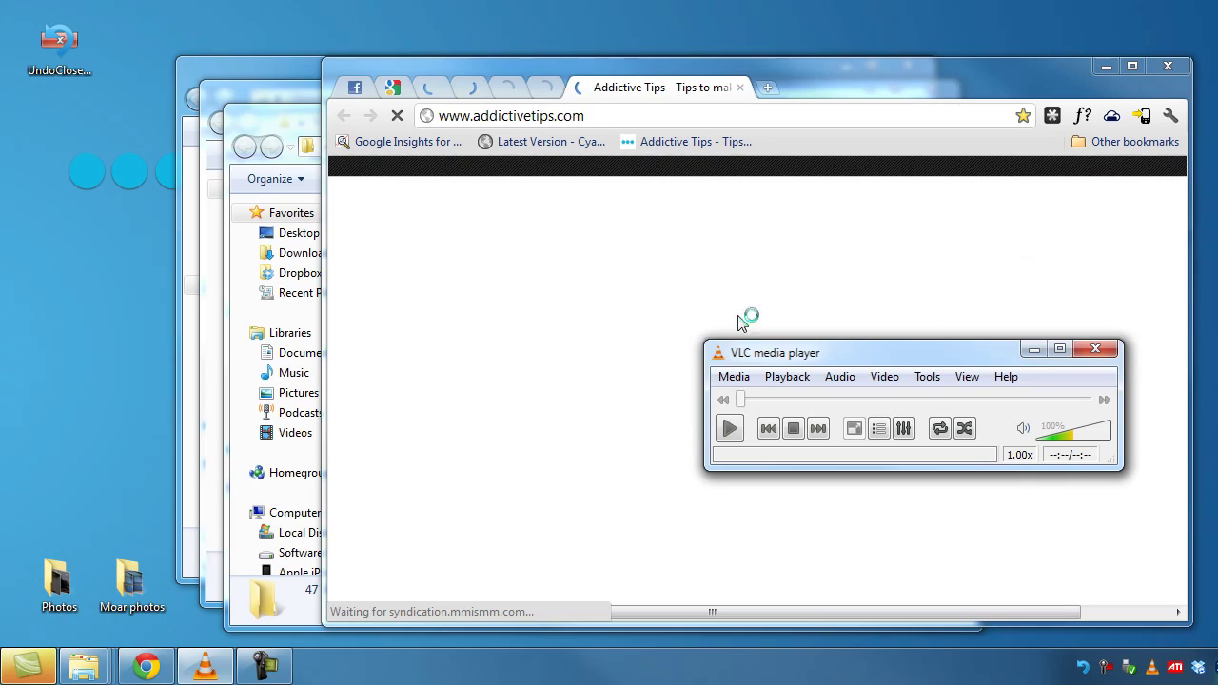
pyautogui.click(1096, 348)
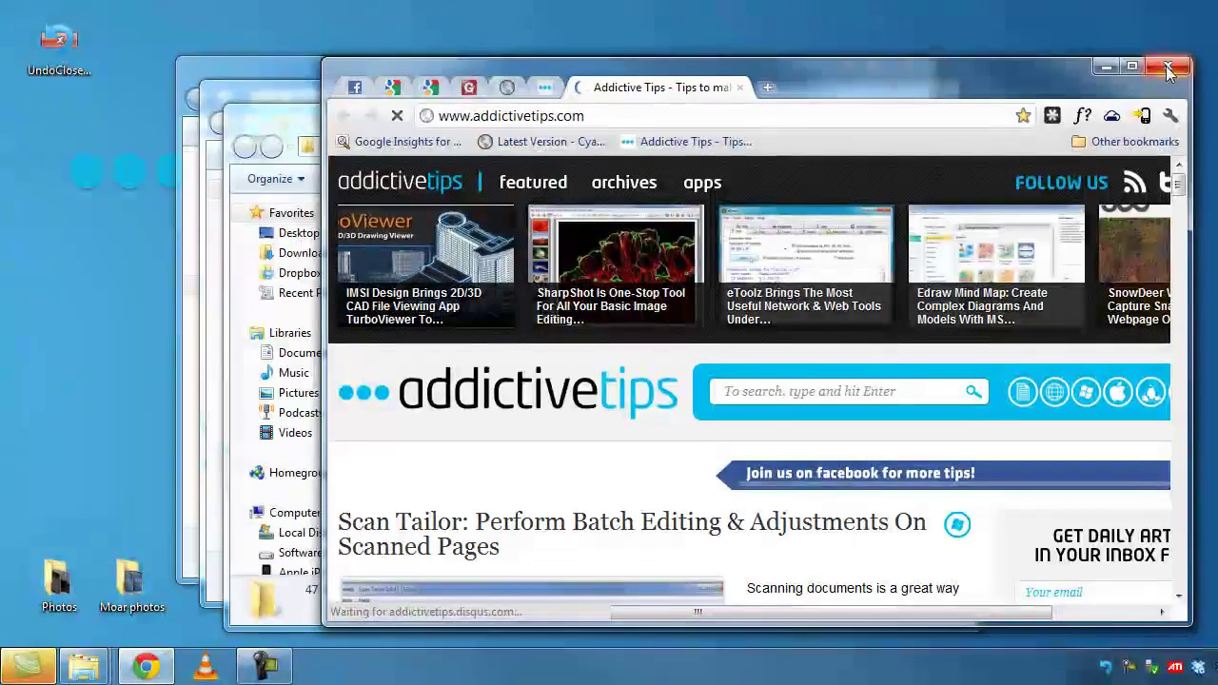
pyautogui.click(1171, 69)
pyautogui.click(963, 118)
pyautogui.click(931, 89)
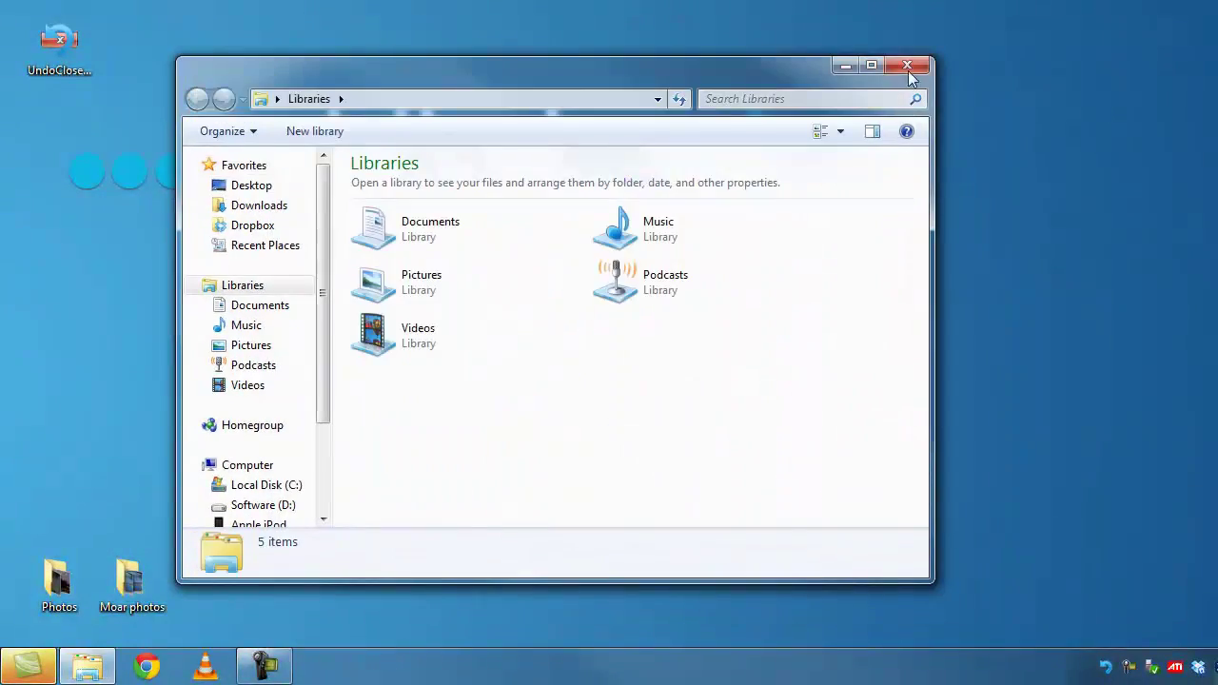
pyautogui.click(908, 67)
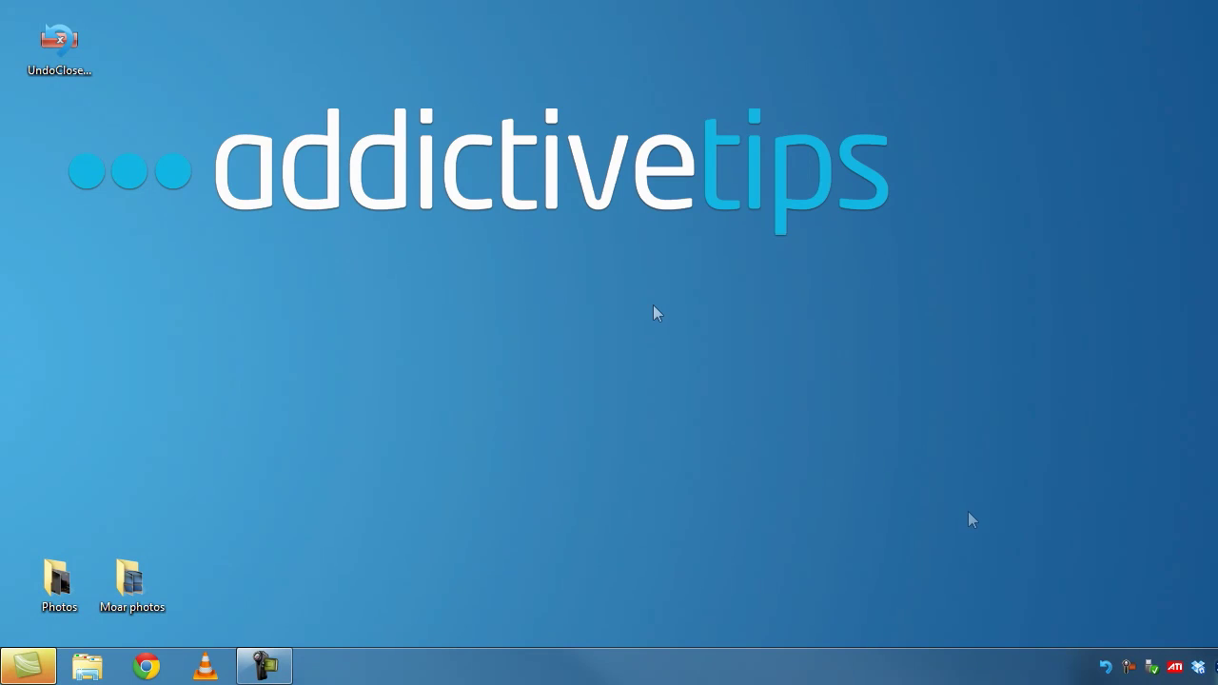
# Step: Open UndoClose's settings, move it aside, and reopen then close Libraries from its history
pyautogui.rightClick(1106, 666)
pyautogui.click(1078, 627)
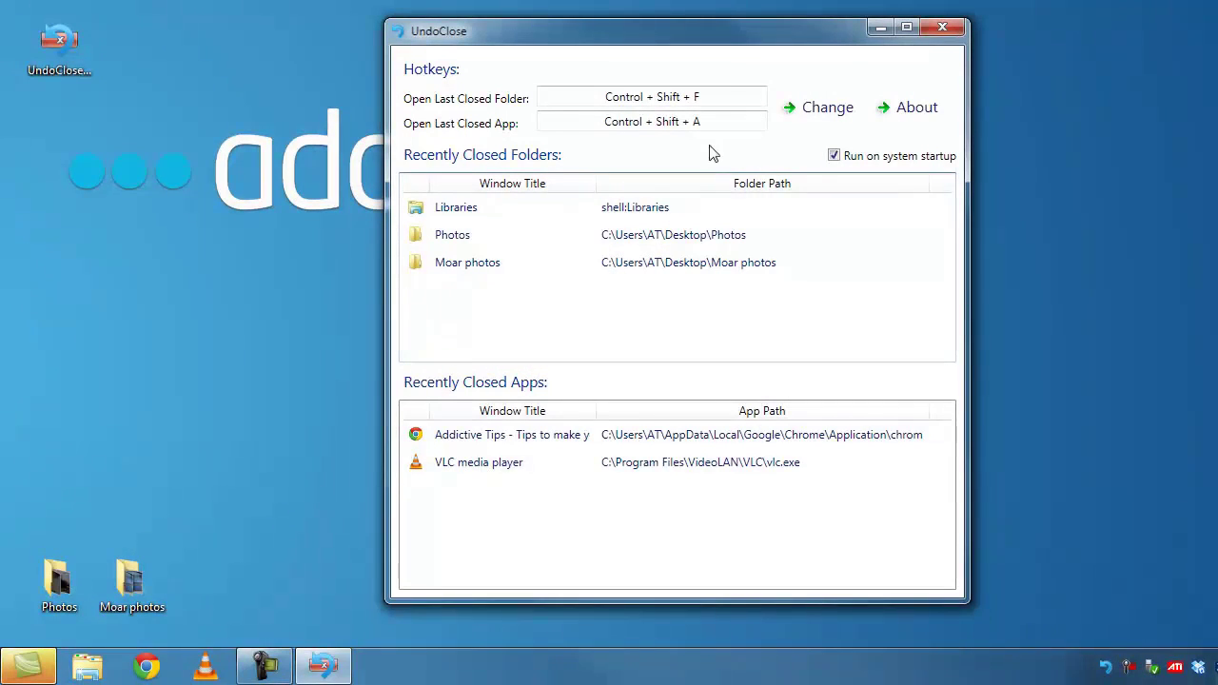
pyautogui.moveTo(753, 40); pyautogui.dragTo(666, 42)
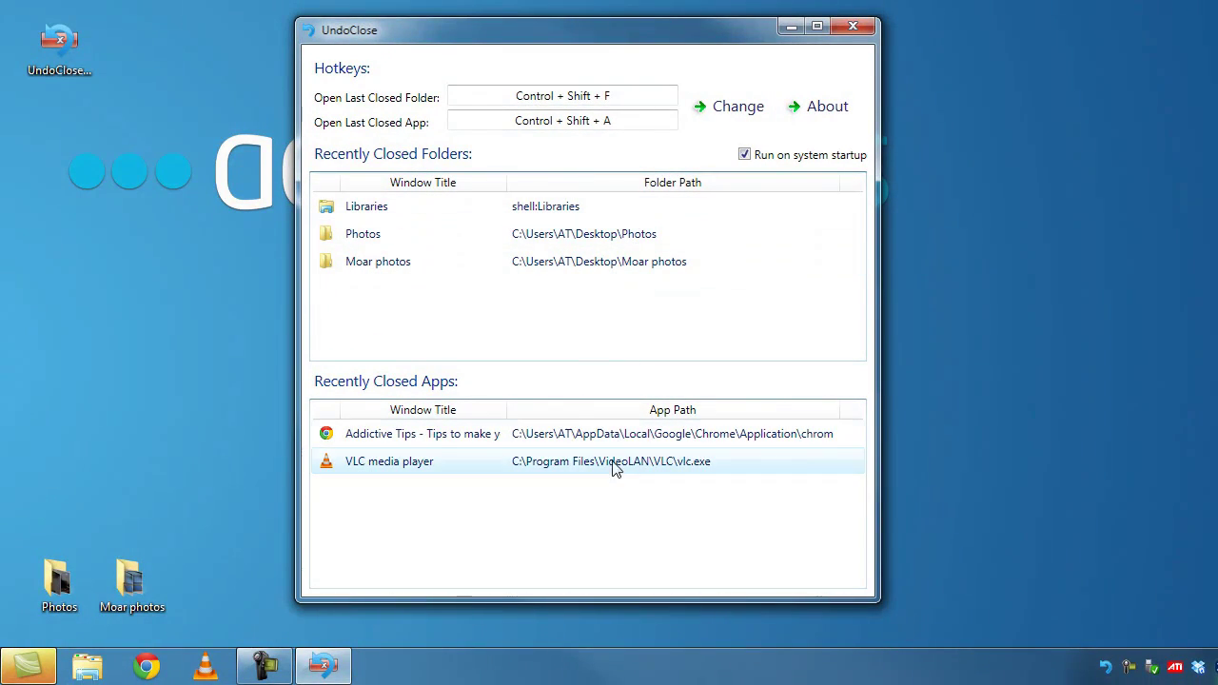
pyautogui.moveTo(666, 38); pyautogui.dragTo(794, 62)
pyautogui.doubleClick(293, 213)
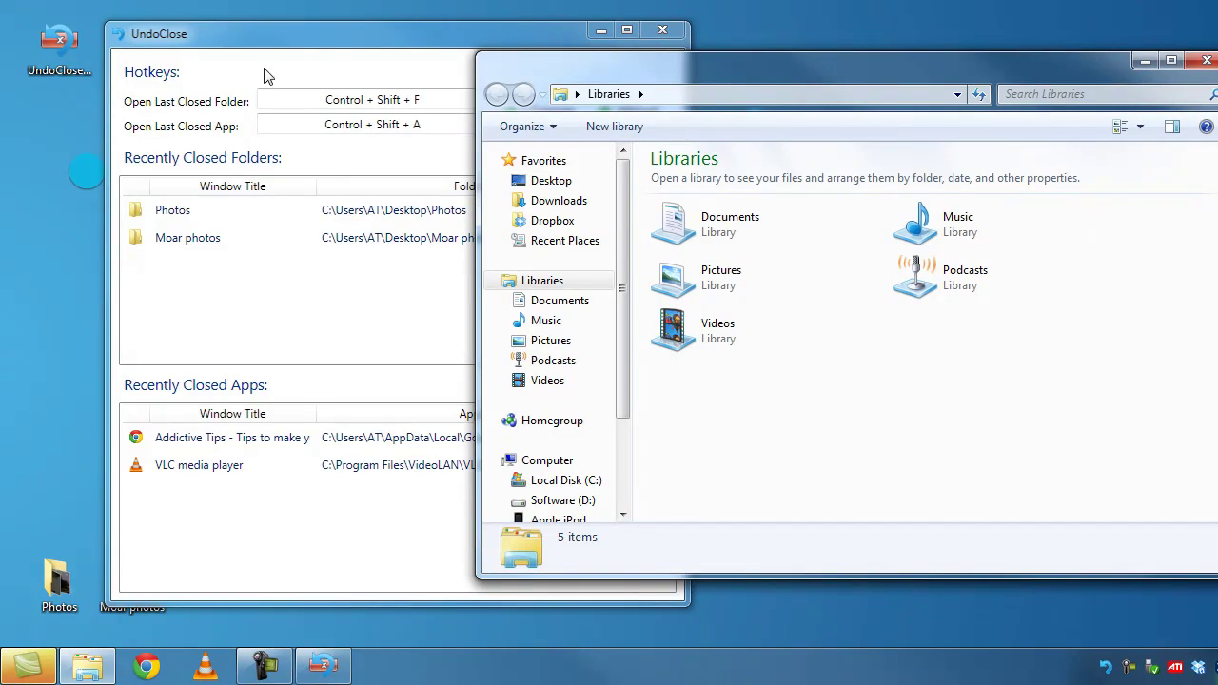
pyautogui.moveTo(332, 54); pyautogui.dragTo(314, 58)
pyautogui.click(775, 70)
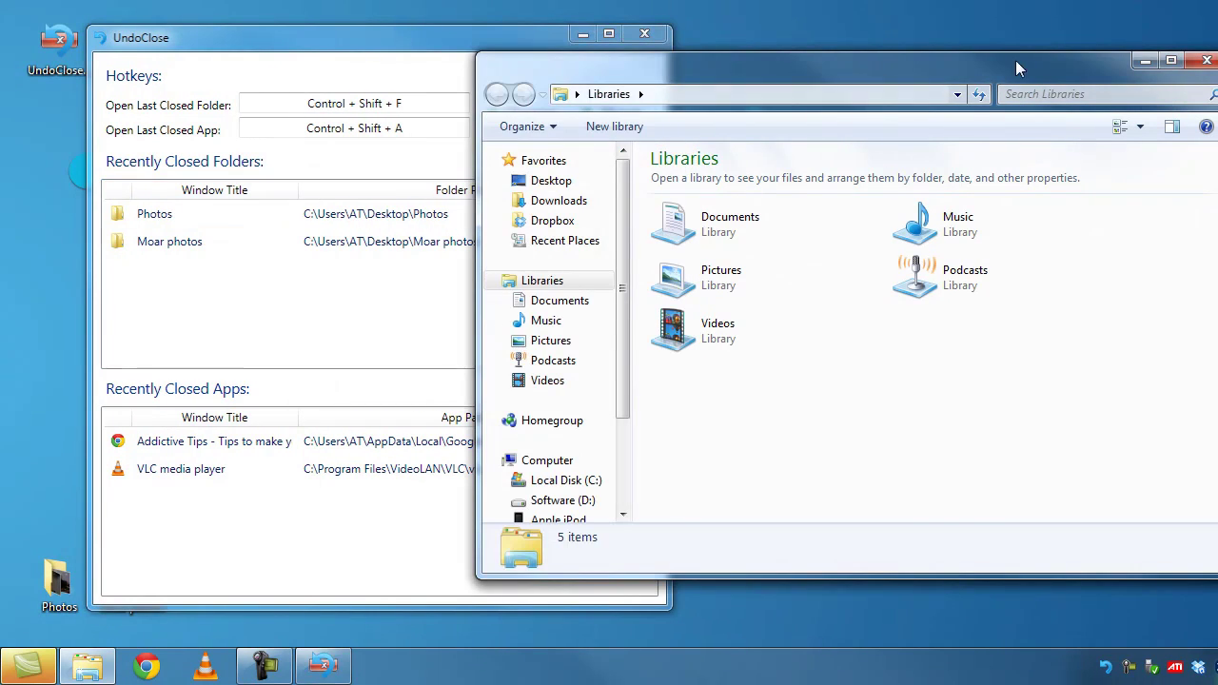
pyautogui.click(1205, 61)
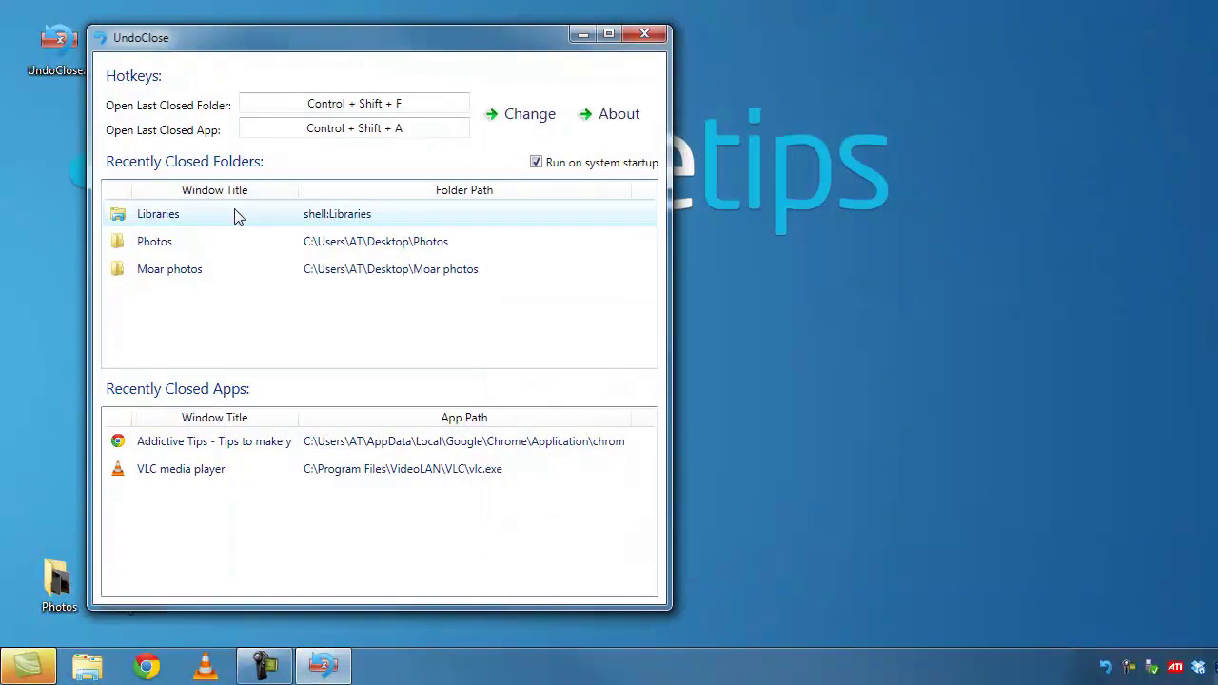
# Step: Reopen VLC media player from the history, close it, and close the settings window
pyautogui.doubleClick(209, 473)
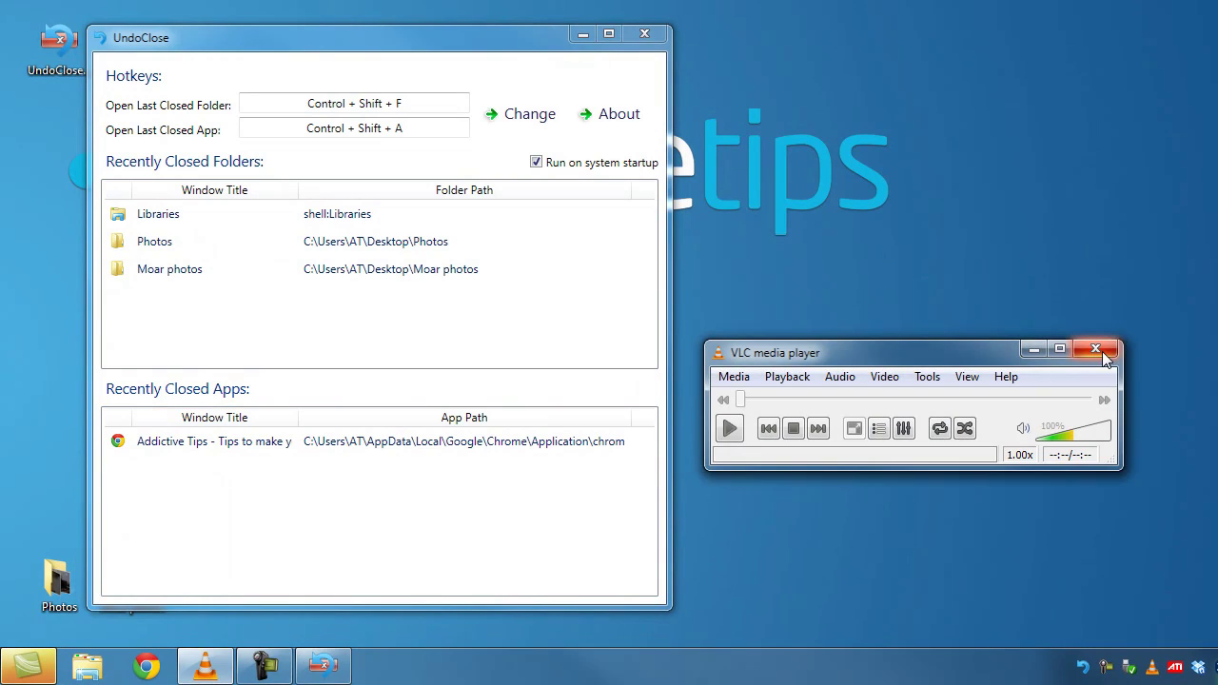
pyautogui.click(1019, 348)
pyautogui.click(644, 34)
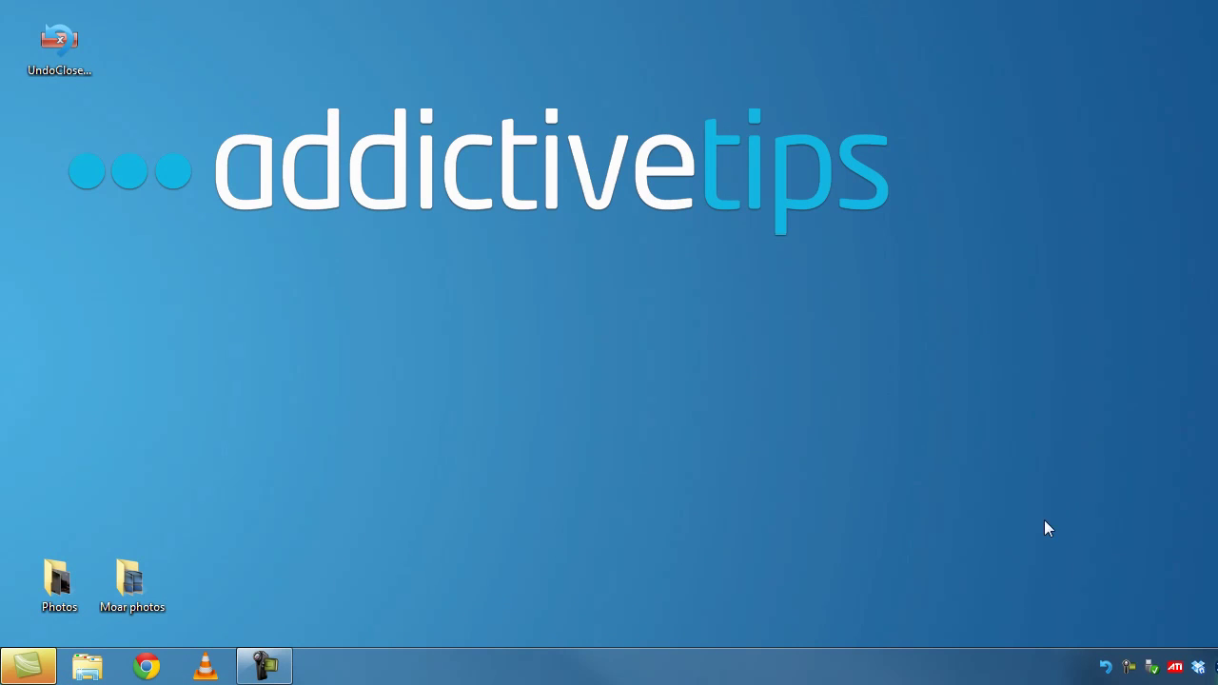
# Step: Exit UndoClose using Close in its tray icon menu
pyautogui.rightClick(1106, 668)
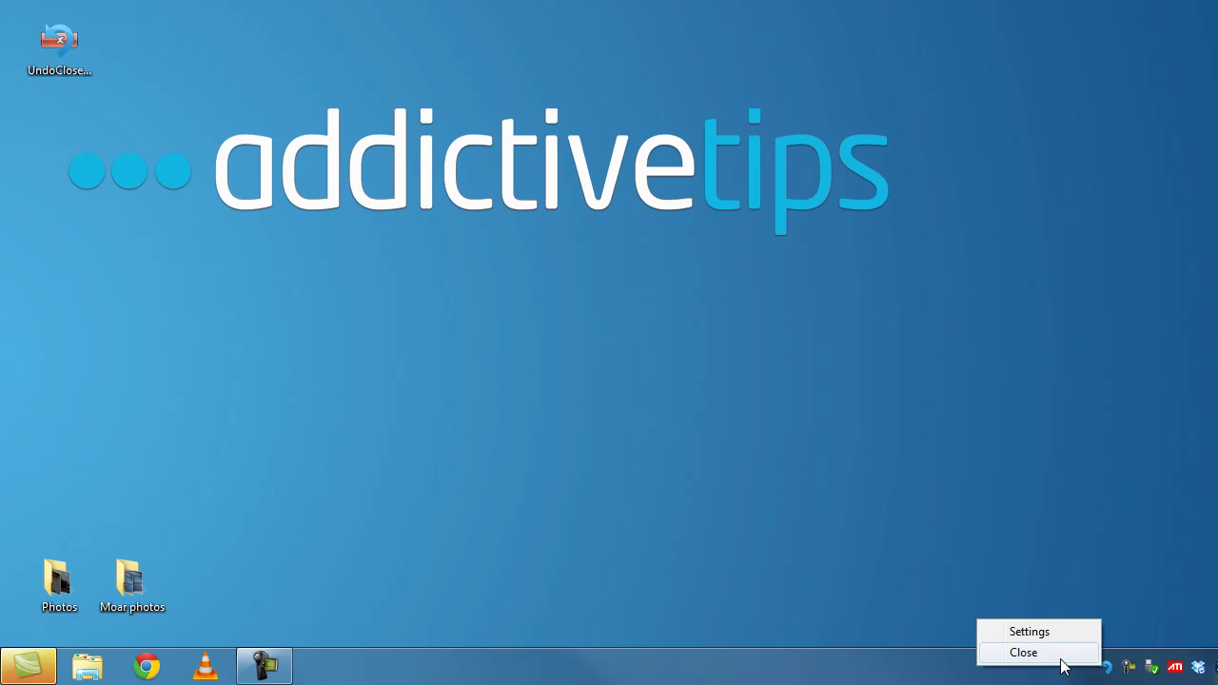
pyautogui.click(1025, 653)
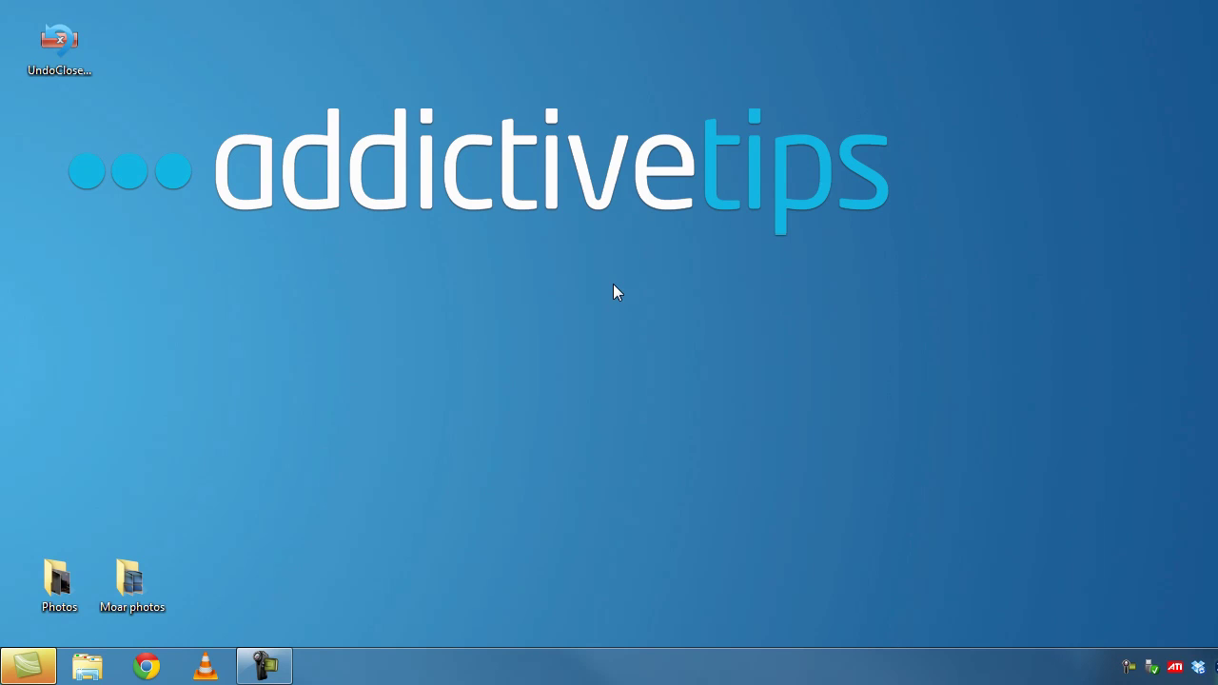